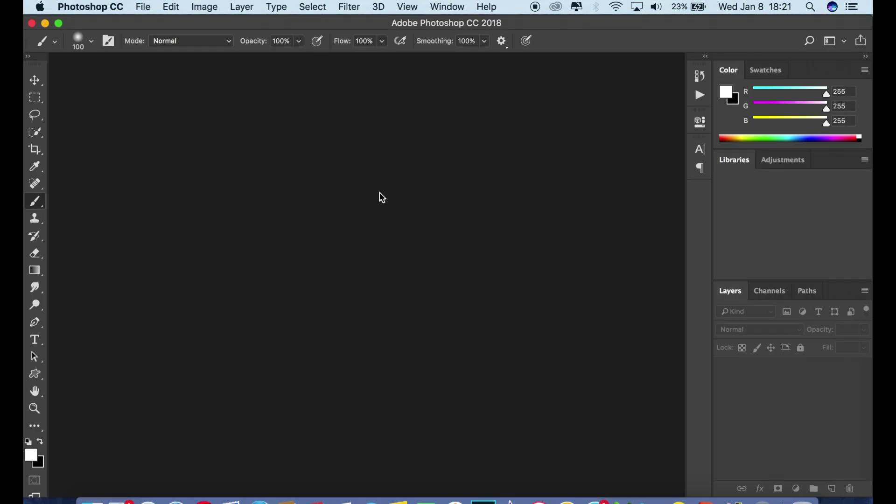
# Step: Select the Move tool in the toolbar
pyautogui.click(37, 82)
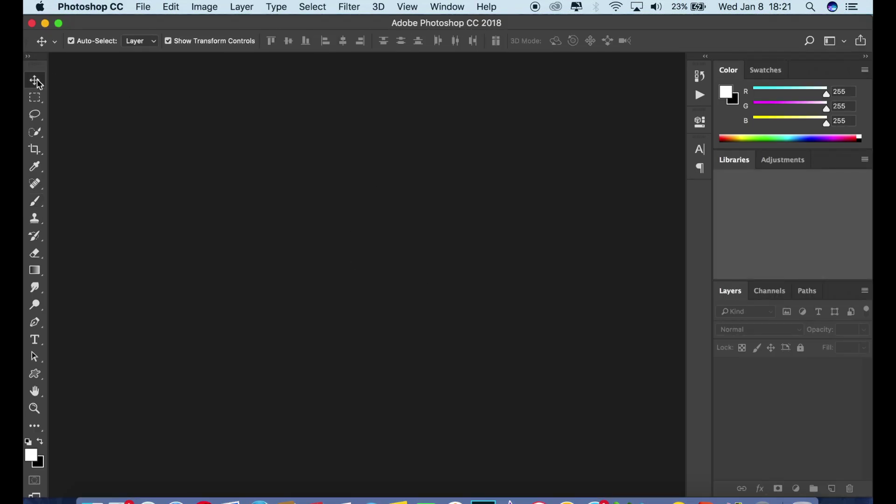
# Step: Open the portrait IMG_0223.JPG from the Desktop folder
pyautogui.click(144, 7)
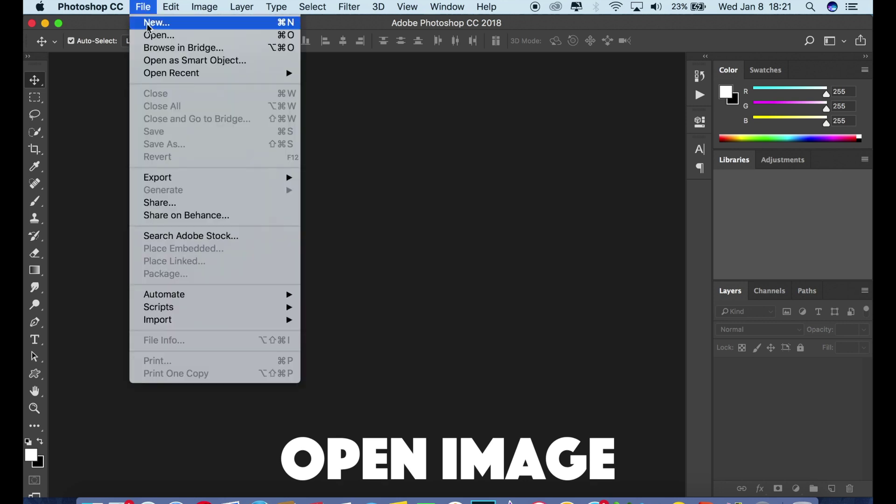
pyautogui.click(152, 37)
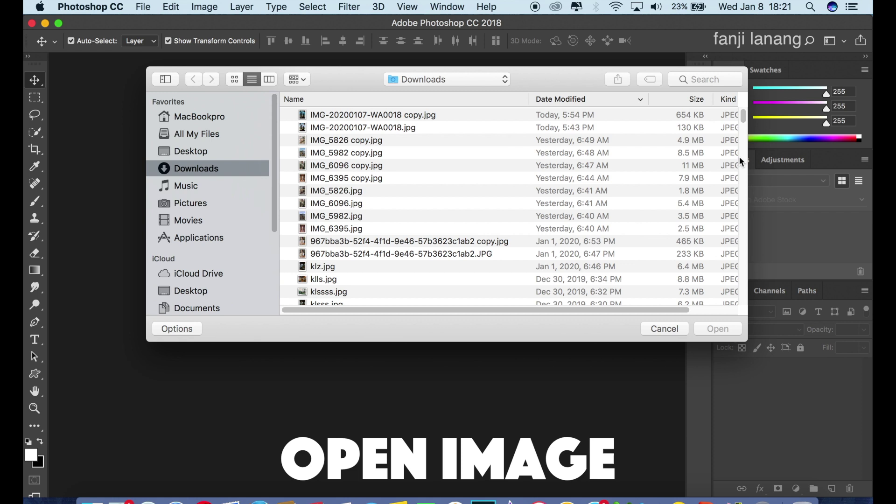
pyautogui.click(206, 156)
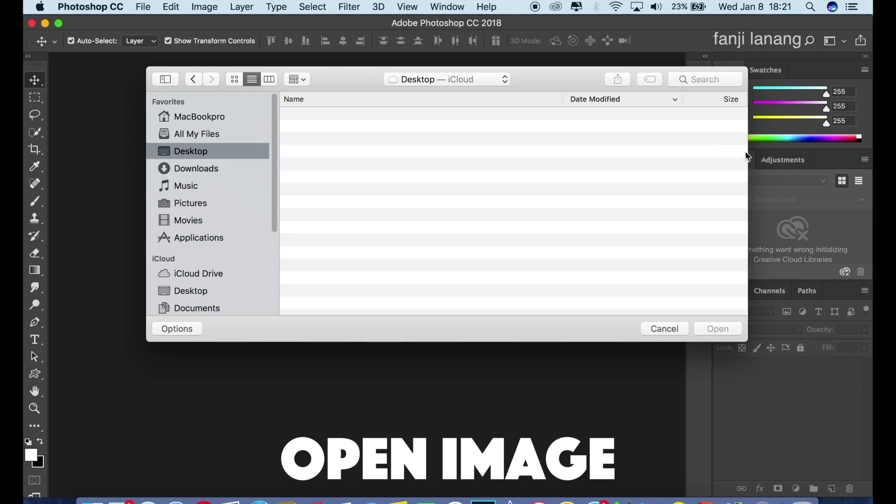
pyautogui.moveTo(745, 132); pyautogui.dragTo(744, 205)
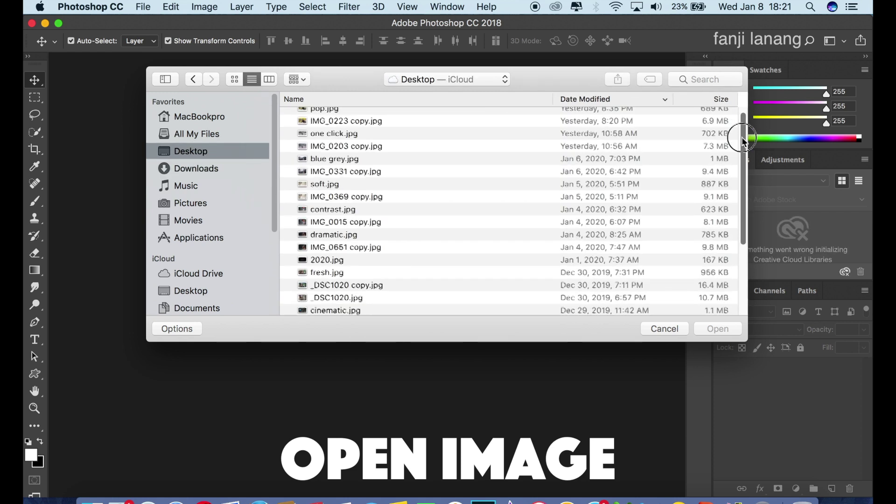
pyautogui.click(511, 233)
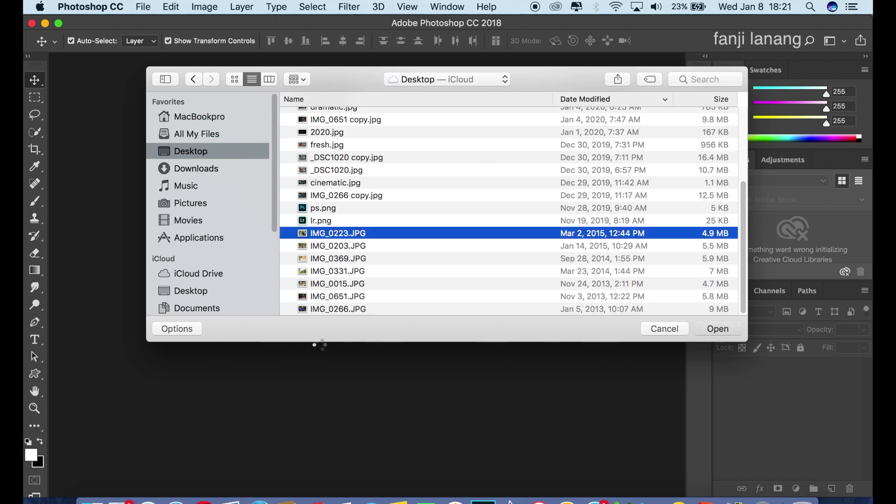
pyautogui.press('Return')
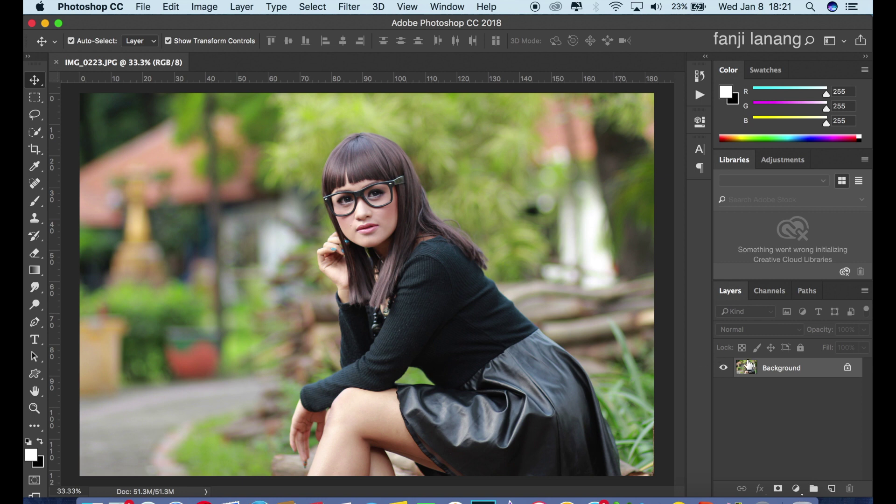
# Step: Duplicate the Background layer into a Background copy layer
pyautogui.moveTo(752, 373); pyautogui.dragTo(834, 488)
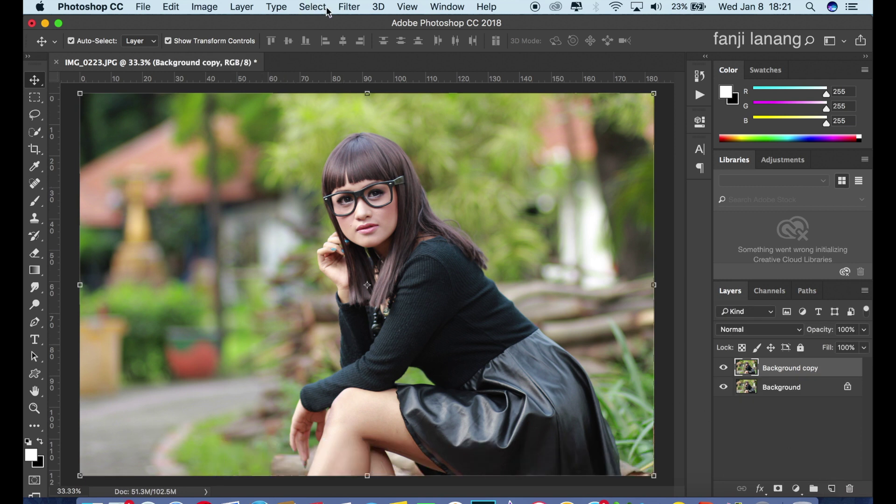
pyautogui.click(348, 7)
# Step: Run Camera Raw with Temperature -8, Tint -5, Highlights -55, Shadows +15, Blacks -10
pyautogui.click(380, 88)
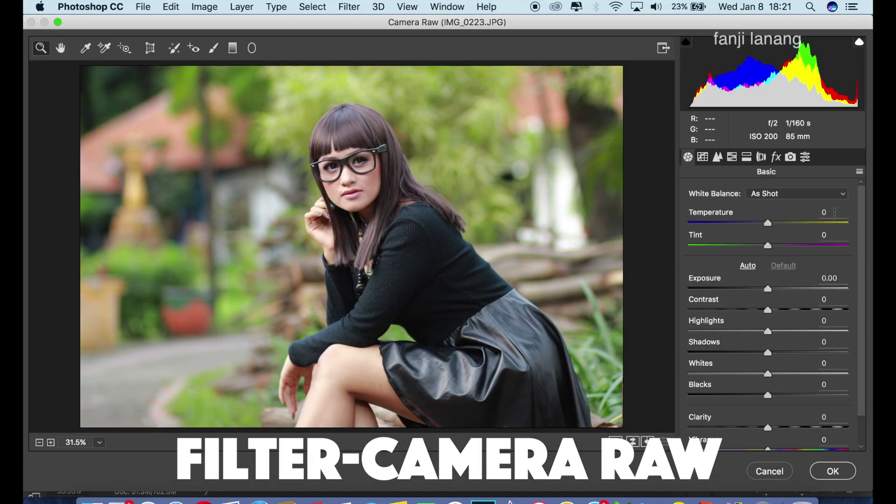
pyautogui.click(761, 223)
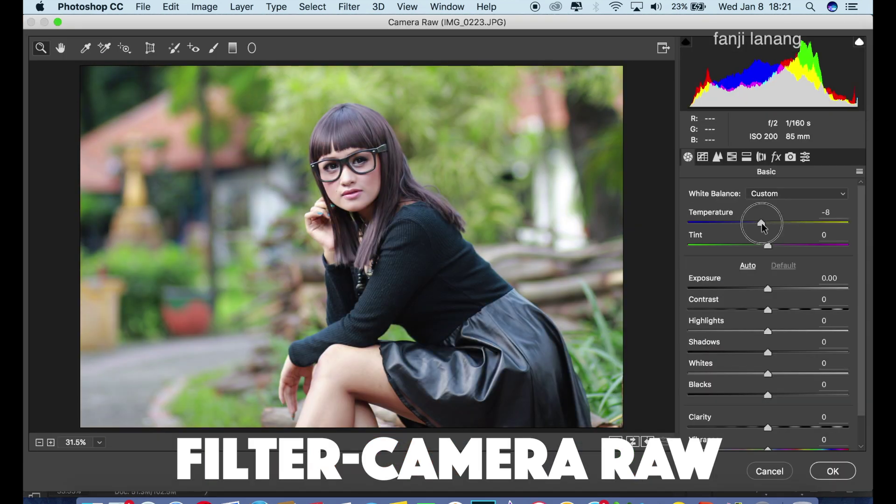
pyautogui.click(762, 246)
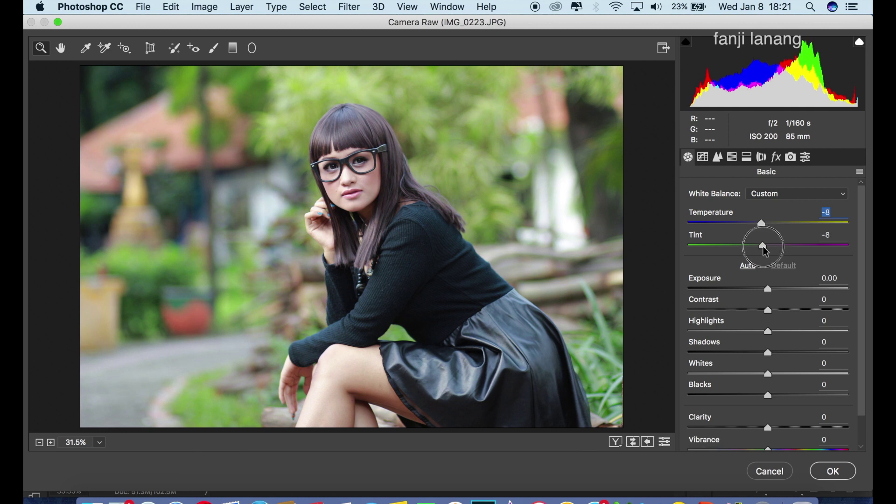
pyautogui.moveTo(766, 251); pyautogui.dragTo(766, 254)
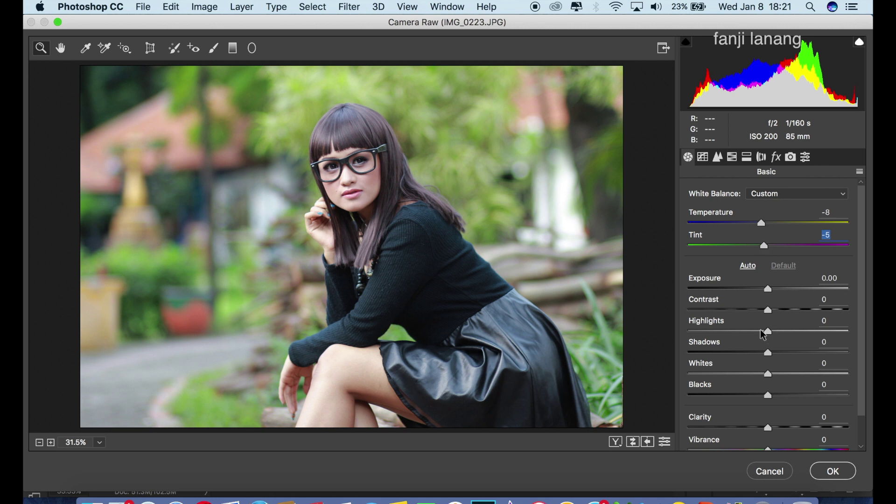
pyautogui.moveTo(763, 335); pyautogui.dragTo(726, 334)
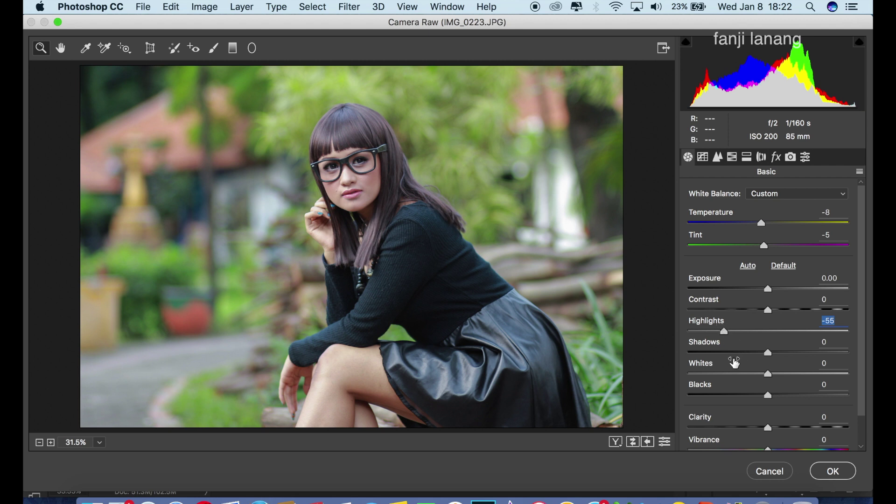
pyautogui.moveTo(768, 354); pyautogui.dragTo(783, 369)
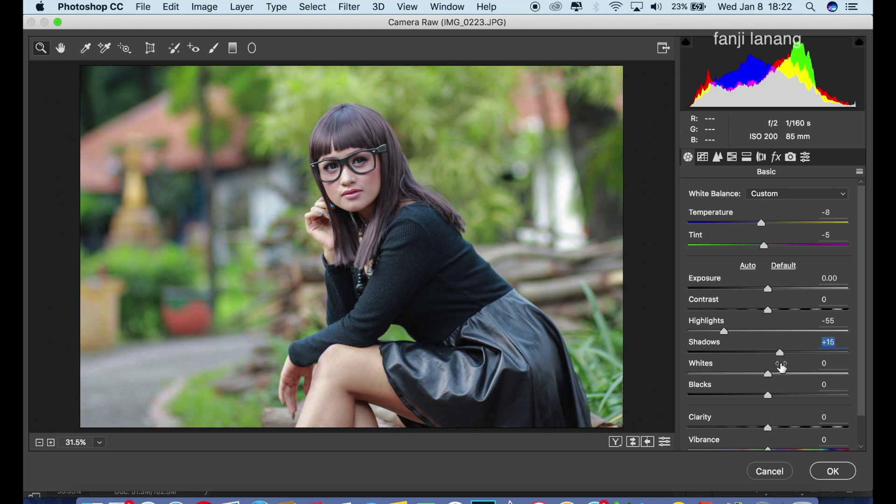
pyautogui.moveTo(768, 397); pyautogui.dragTo(761, 406)
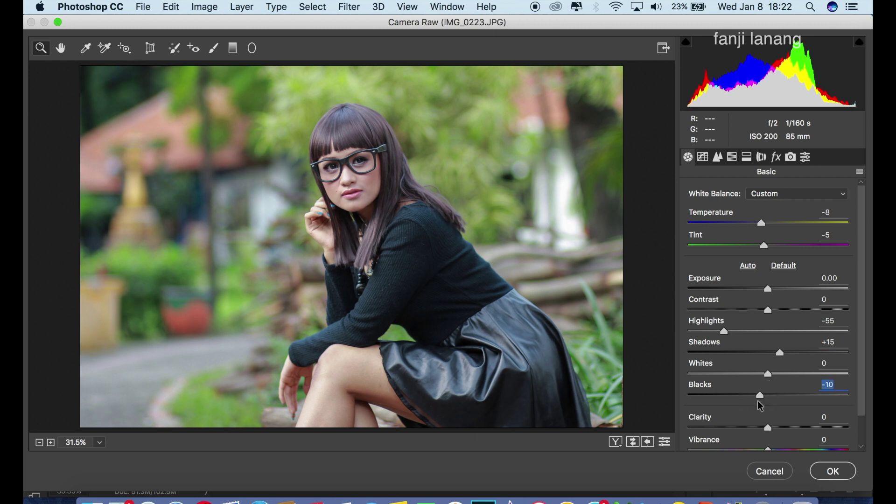
pyautogui.click(703, 158)
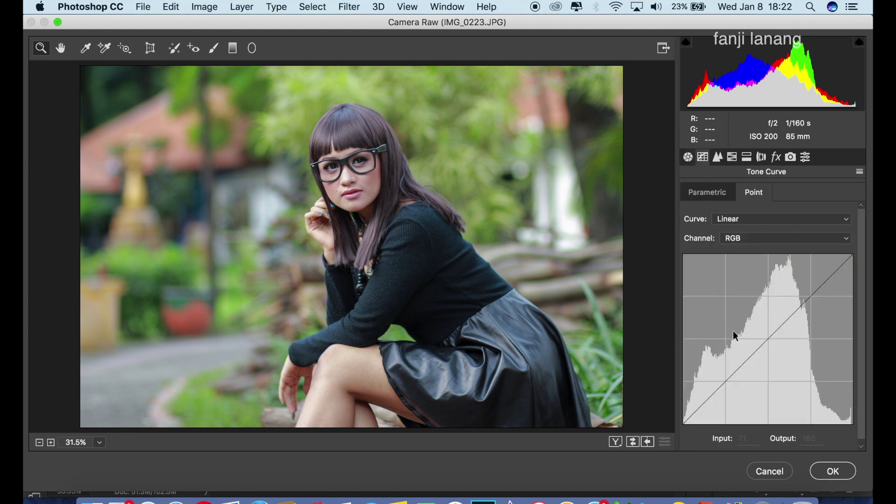
# Step: Shape a gentle S tone curve (65→58, 195→202), then show HSL hue sliders
pyautogui.moveTo(725, 381); pyautogui.dragTo(726, 386)
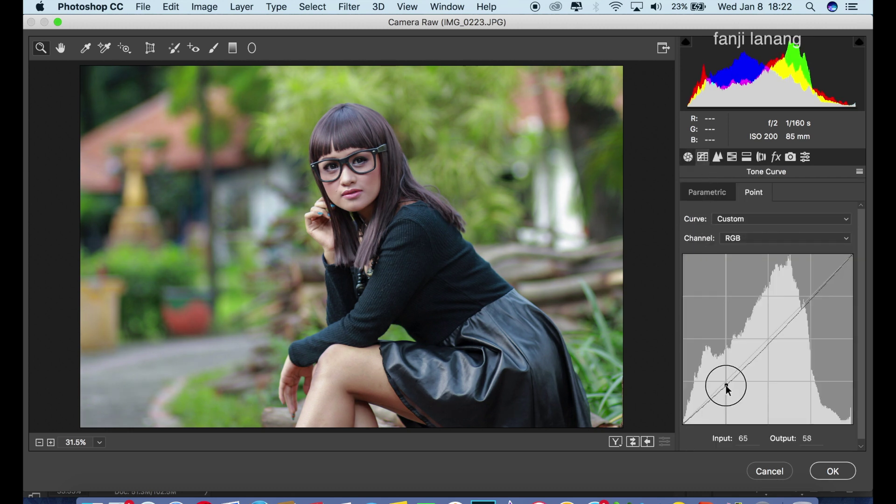
pyautogui.moveTo(809, 297); pyautogui.dragTo(812, 289)
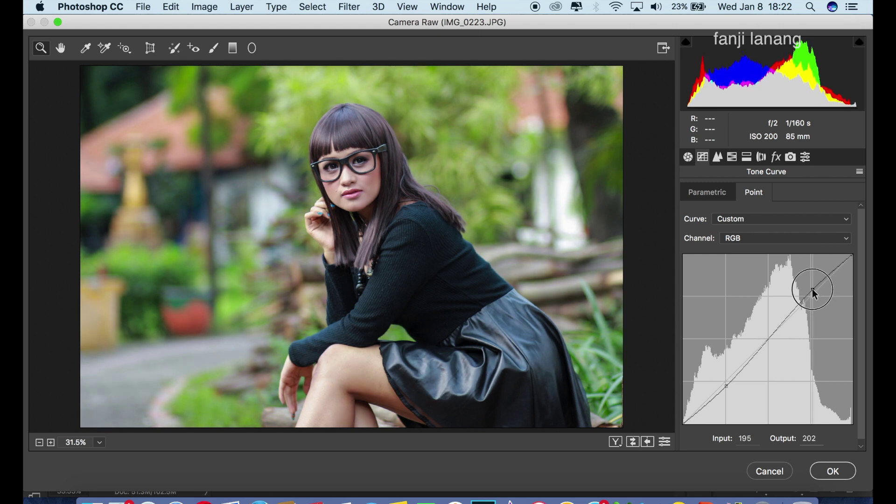
pyautogui.click(718, 157)
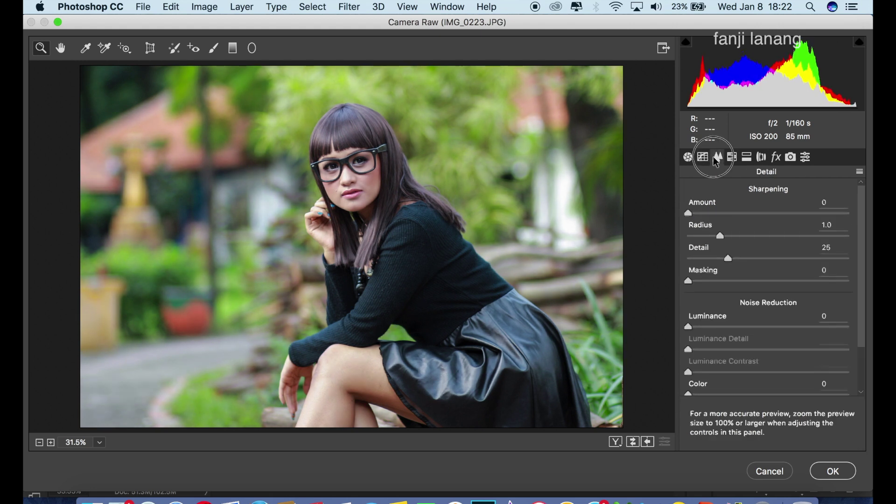
pyautogui.click(732, 157)
pyautogui.click(705, 218)
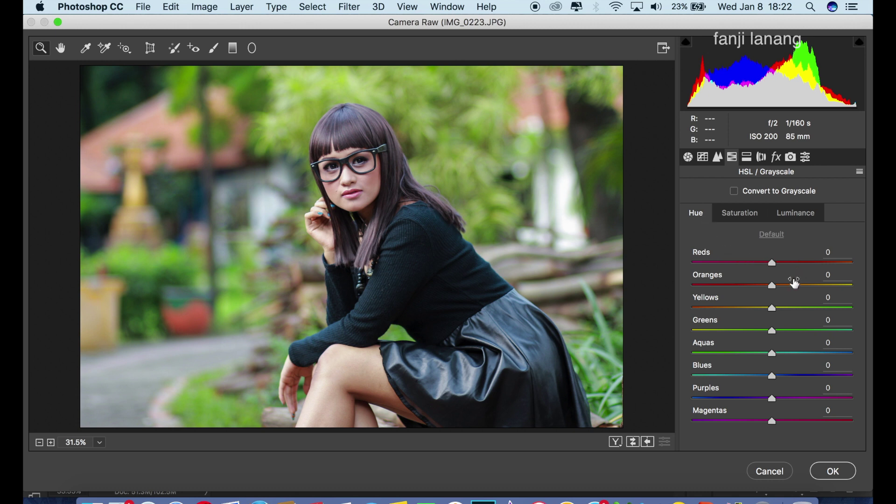
# Step: Shift the Oranges hue, set Yellows and Greens hue to +7, and desaturate Reds slightly
pyautogui.click(786, 286)
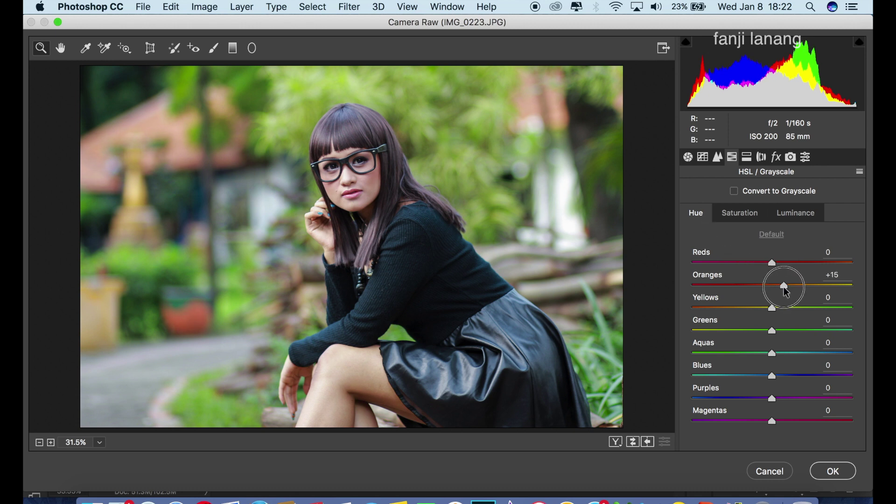
pyautogui.click(782, 309)
pyautogui.moveTo(783, 314); pyautogui.dragTo(780, 325)
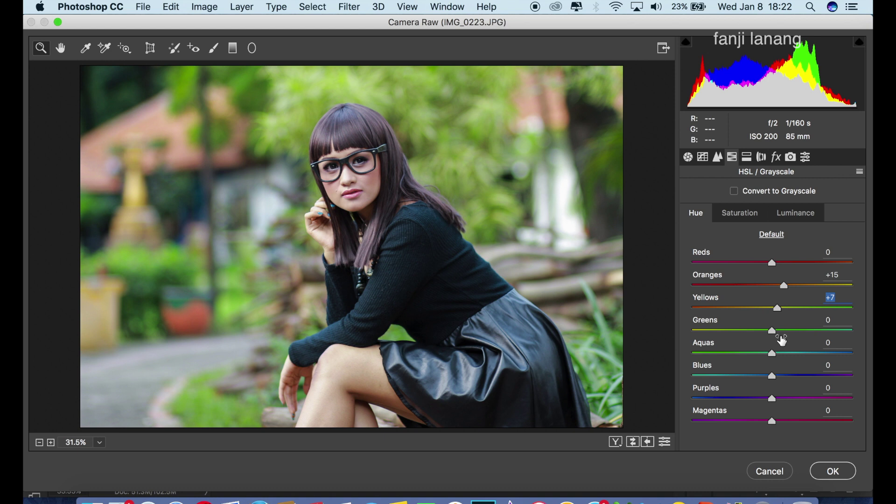
pyautogui.click(778, 330)
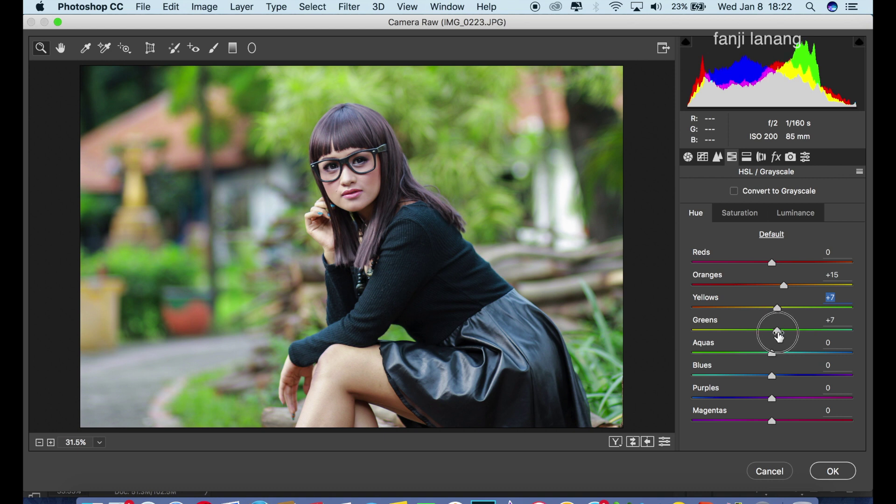
pyautogui.click(748, 219)
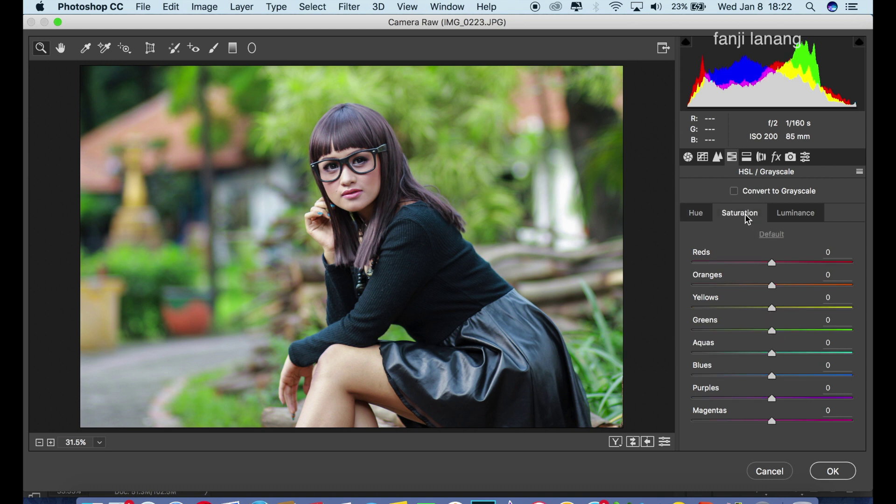
pyautogui.moveTo(773, 264)
pyautogui.mouseDown()
pyautogui.moveTo(764, 286)
pyautogui.moveTo(780, 309)
pyautogui.moveTo(779, 341)
pyautogui.mouseUp()
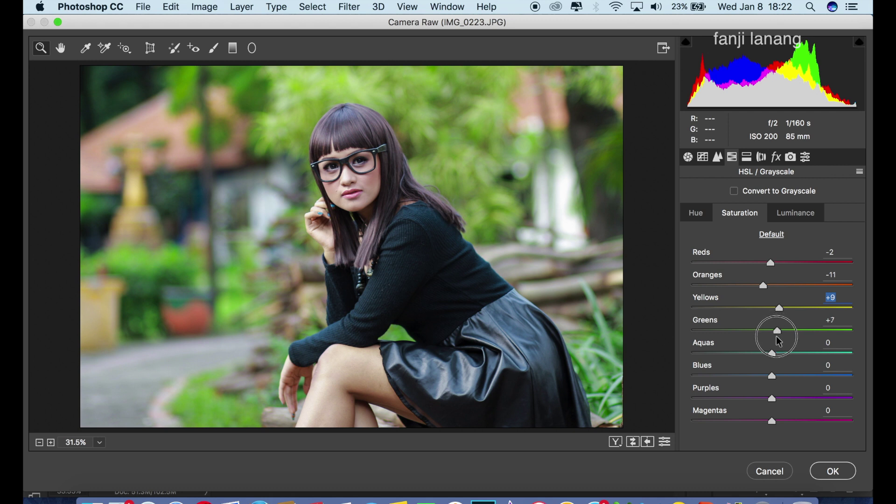
# Step: Set HSL luminance to Reds +5, Oranges +68, Yellows -11, Greens -28
pyautogui.click(796, 214)
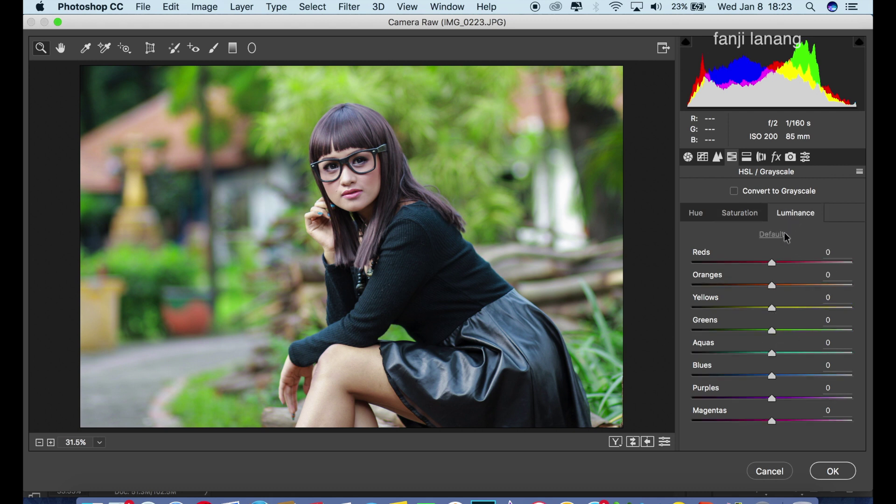
pyautogui.moveTo(776, 267); pyautogui.dragTo(780, 269)
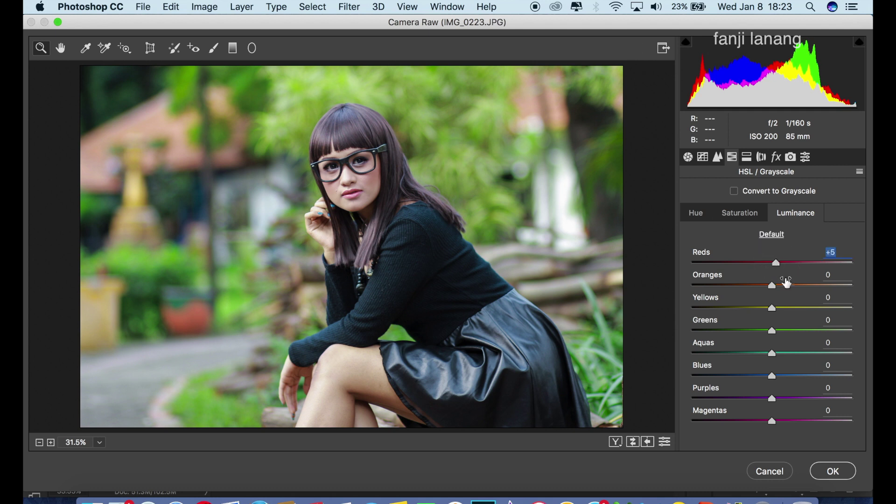
pyautogui.moveTo(799, 285); pyautogui.dragTo(828, 295)
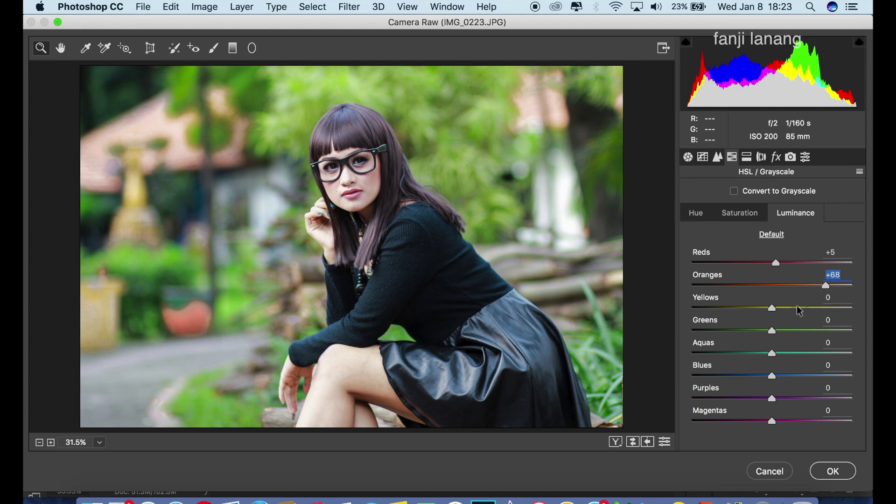
pyautogui.moveTo(772, 310); pyautogui.dragTo(752, 336)
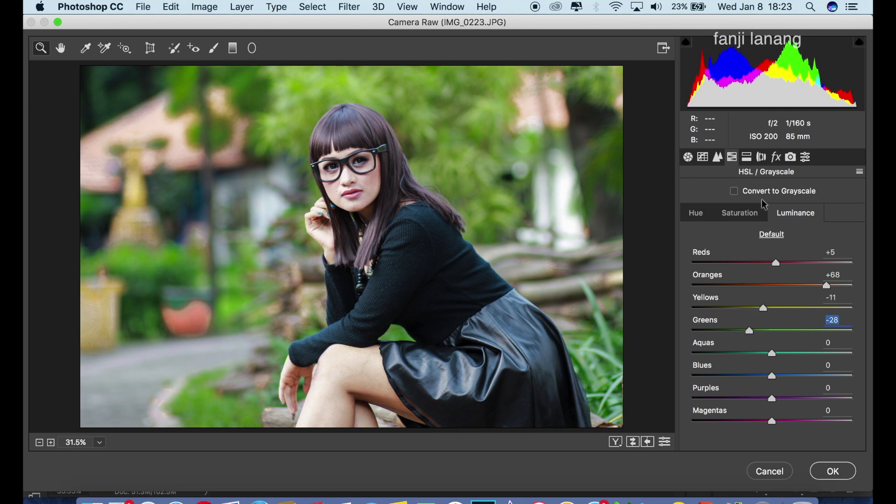
# Step: Split-tone highlights at hue 125 / saturation 14 and shadows at hue 243 / saturation 13
pyautogui.click(747, 158)
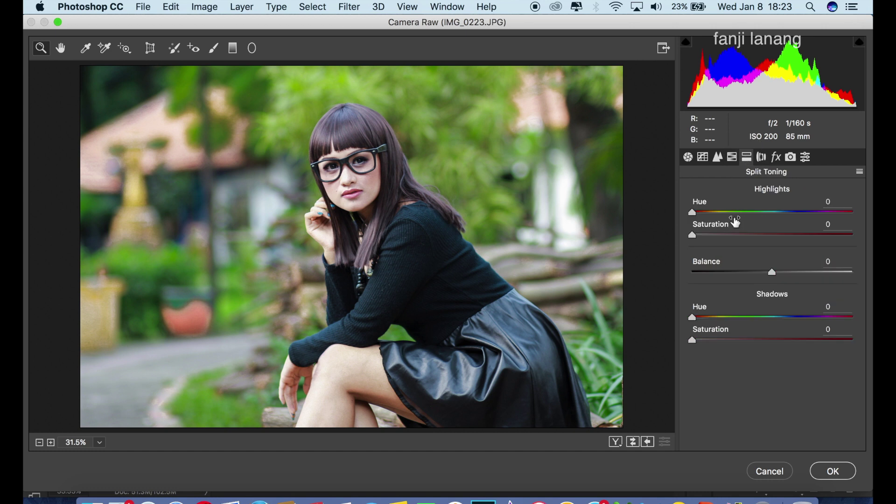
pyautogui.moveTo(721, 212)
pyautogui.mouseDown()
pyautogui.moveTo(751, 220)
pyautogui.moveTo(717, 239)
pyautogui.mouseUp()
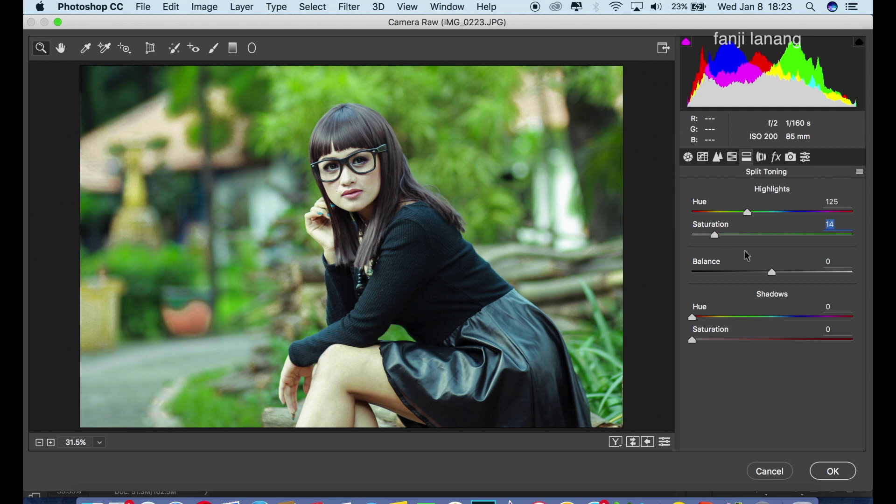
pyautogui.moveTo(780, 317); pyautogui.dragTo(802, 325)
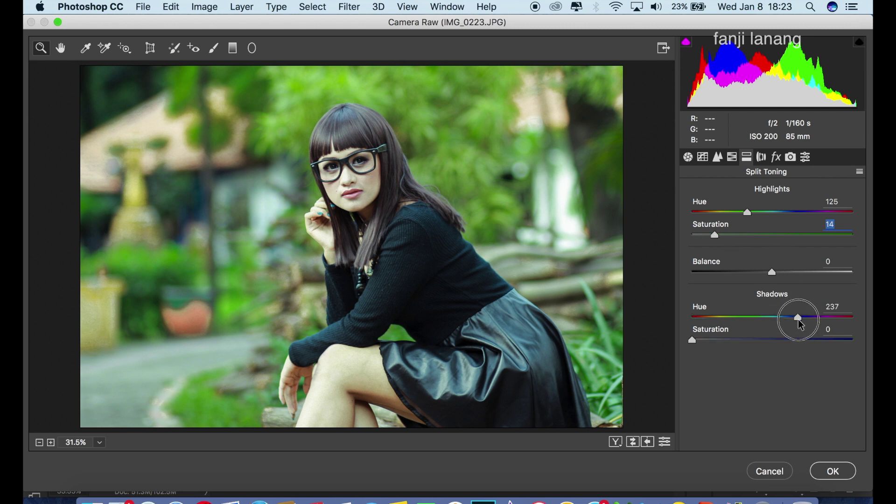
pyautogui.moveTo(695, 341); pyautogui.dragTo(716, 348)
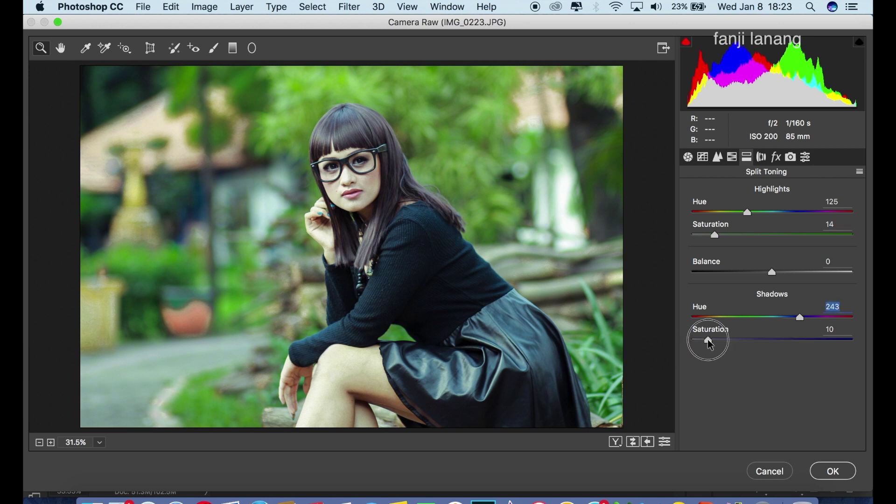
pyautogui.click(760, 161)
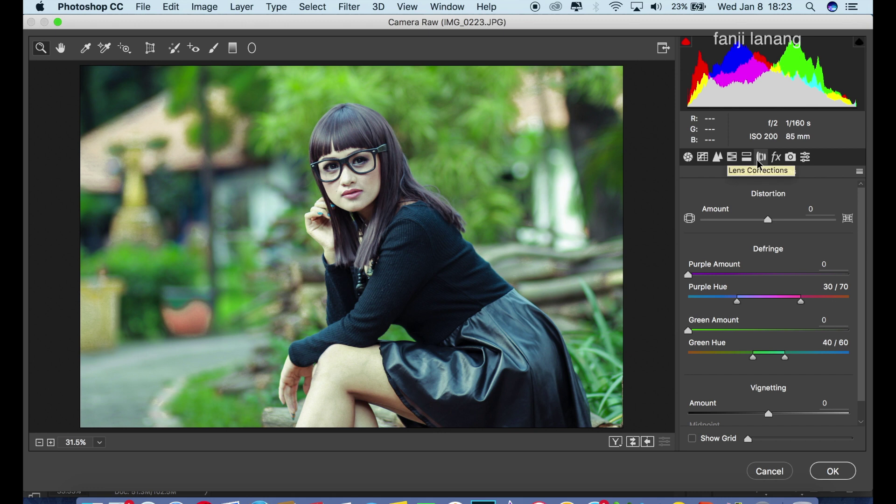
# Step: Set Camera Calibration primary hues: Red +25, Green +20, Blue -30
pyautogui.click(783, 158)
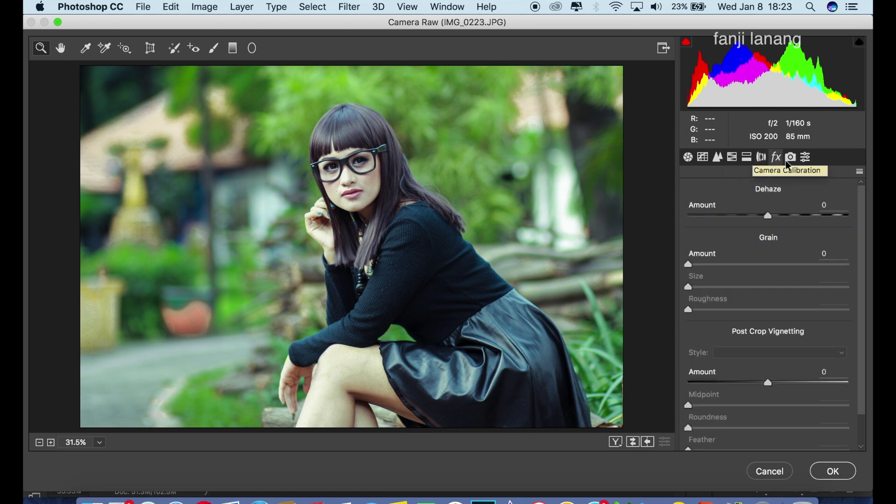
pyautogui.click(789, 159)
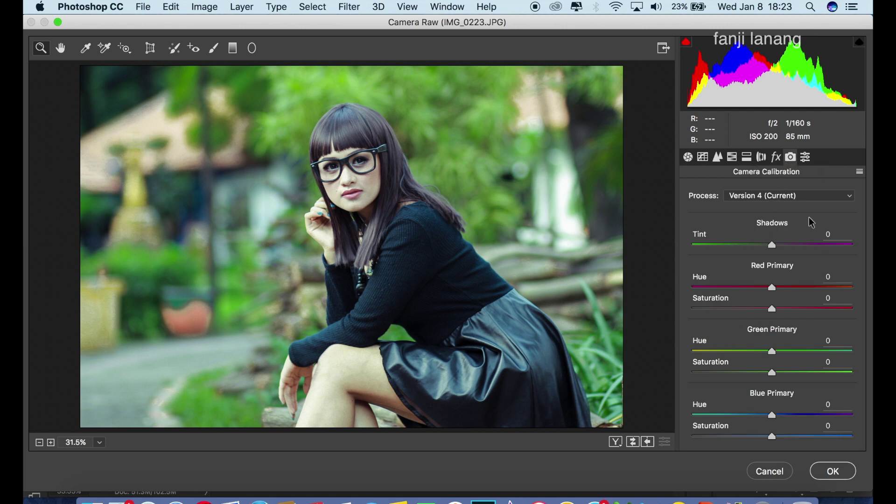
pyautogui.moveTo(785, 287)
pyautogui.mouseDown()
pyautogui.moveTo(801, 296)
pyautogui.moveTo(791, 301)
pyautogui.mouseUp()
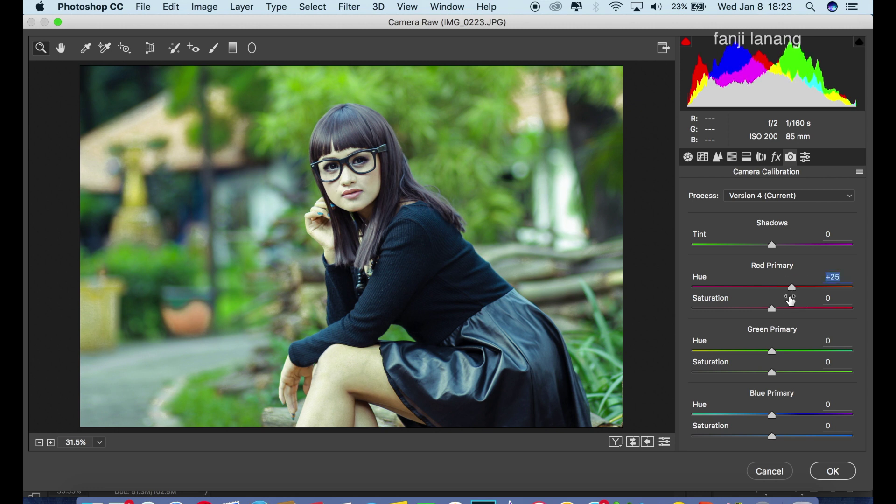
pyautogui.moveTo(790, 354); pyautogui.dragTo(788, 364)
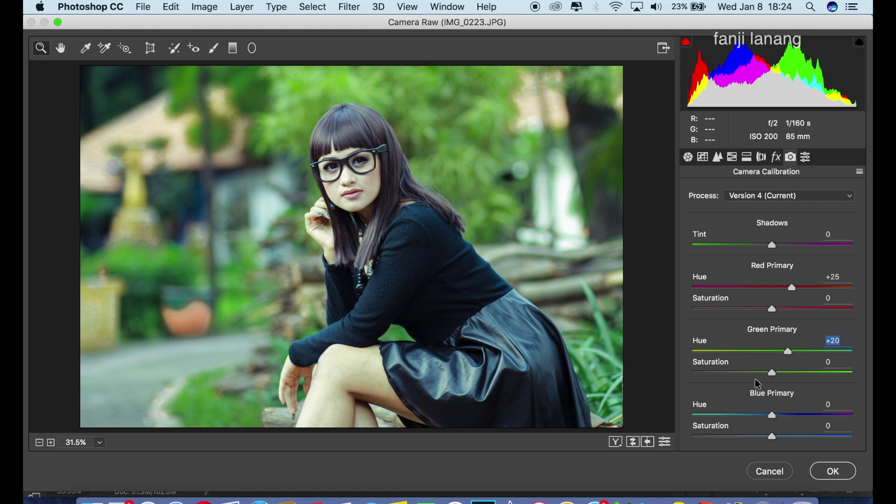
pyautogui.moveTo(749, 415); pyautogui.dragTo(751, 421)
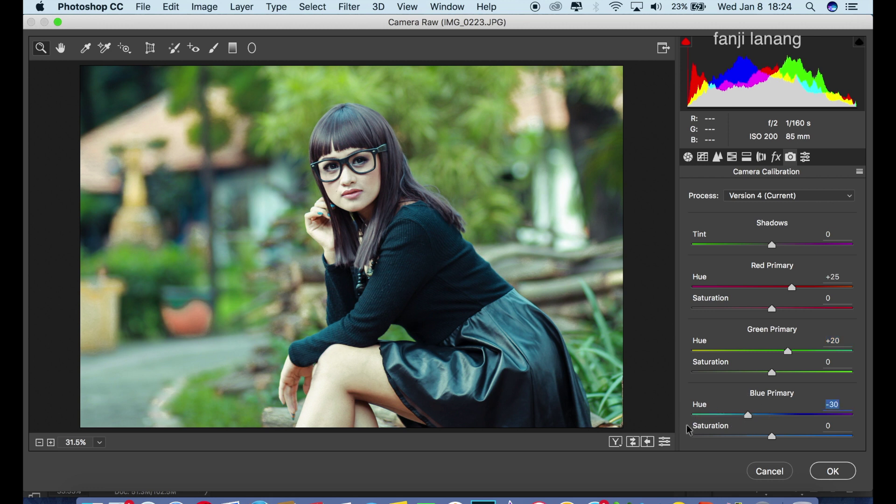
# Step: Compare before/after, set Blue Primary hue to -40, and apply the Camera Raw grade
pyautogui.click(616, 442)
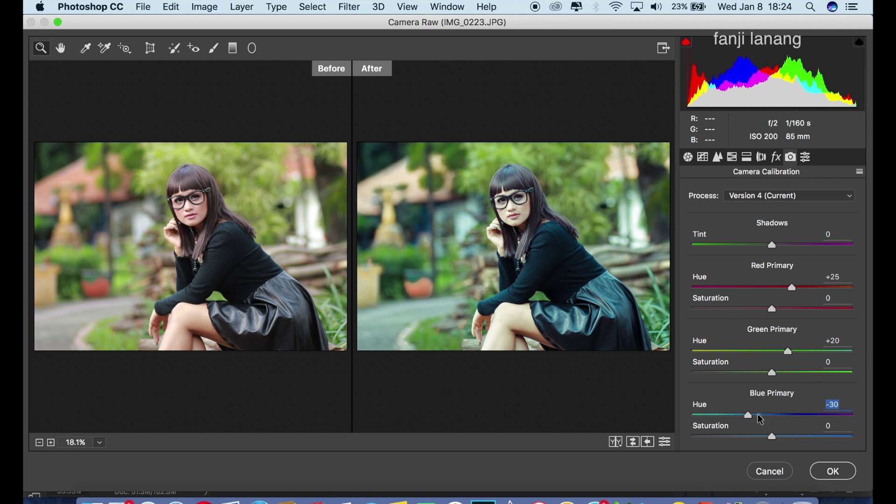
pyautogui.moveTo(748, 419); pyautogui.dragTo(701, 414)
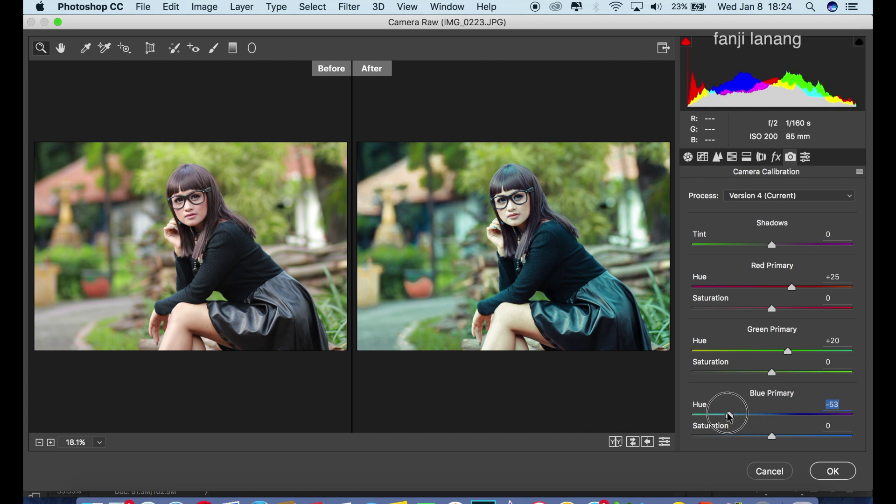
pyautogui.moveTo(703, 414); pyautogui.dragTo(741, 418)
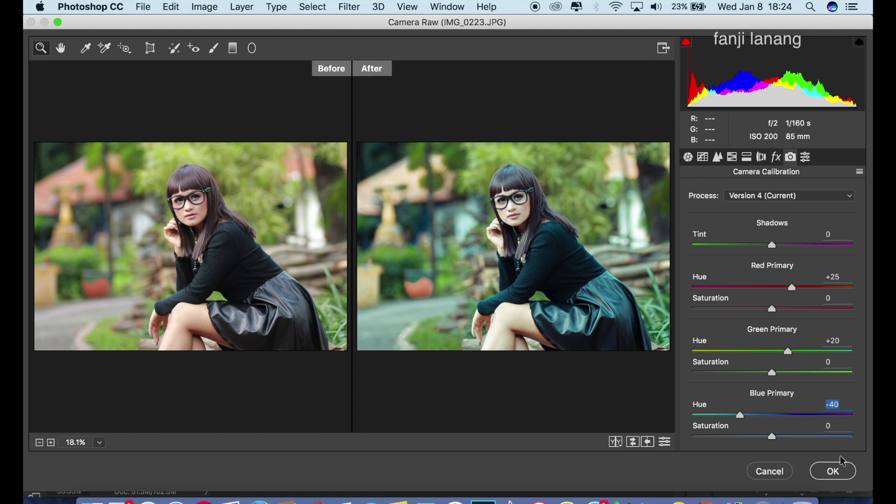
pyautogui.click(821, 473)
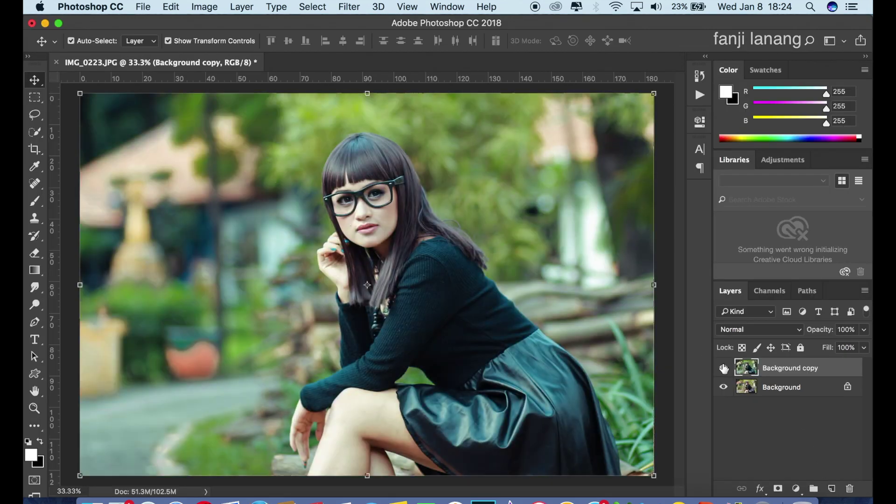
# Step: Add a Selective Color adjustment layer giving the Blacks range +5 black
pyautogui.click(723, 368)
pyautogui.click(795, 488)
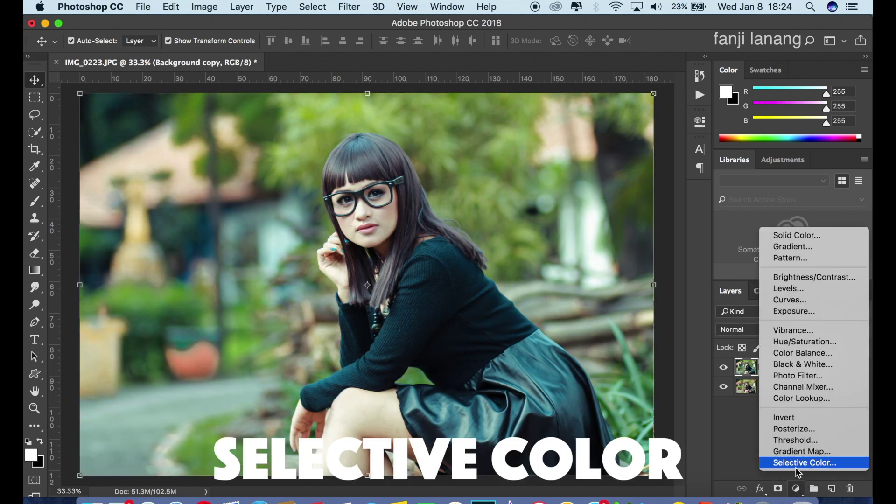
pyautogui.click(793, 462)
pyautogui.click(610, 175)
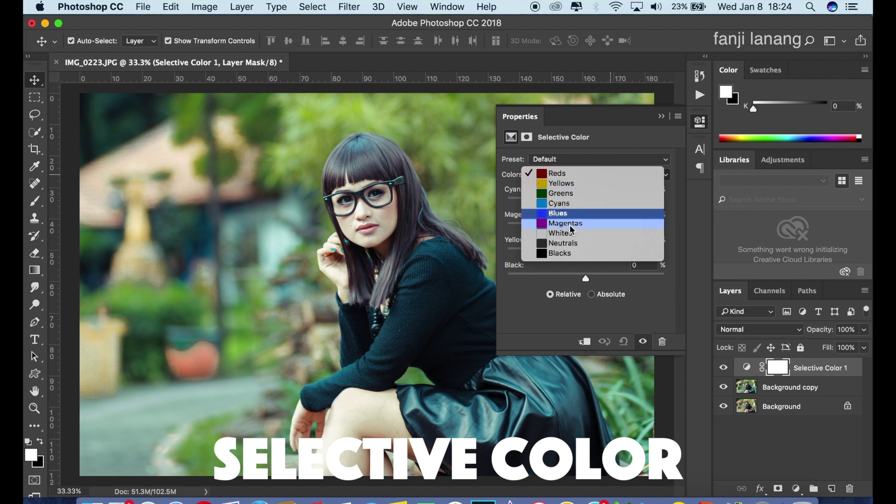
pyautogui.click(563, 254)
pyautogui.moveTo(586, 278); pyautogui.dragTo(591, 278)
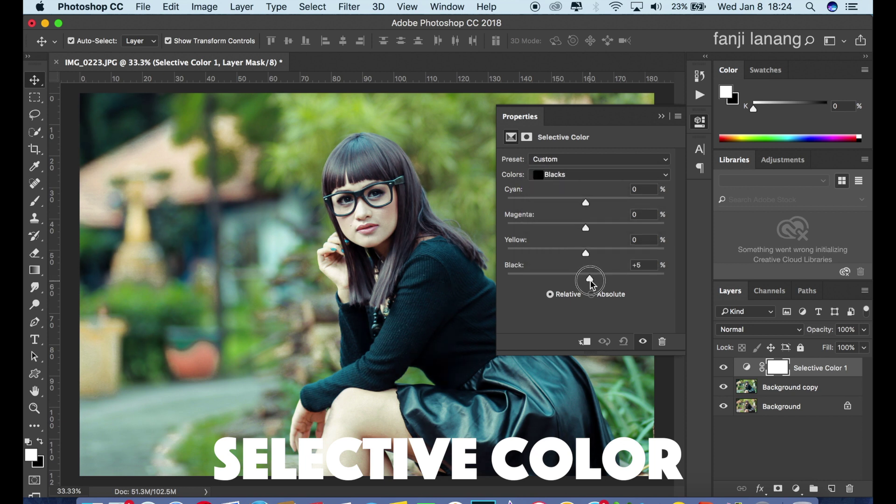
pyautogui.click(661, 117)
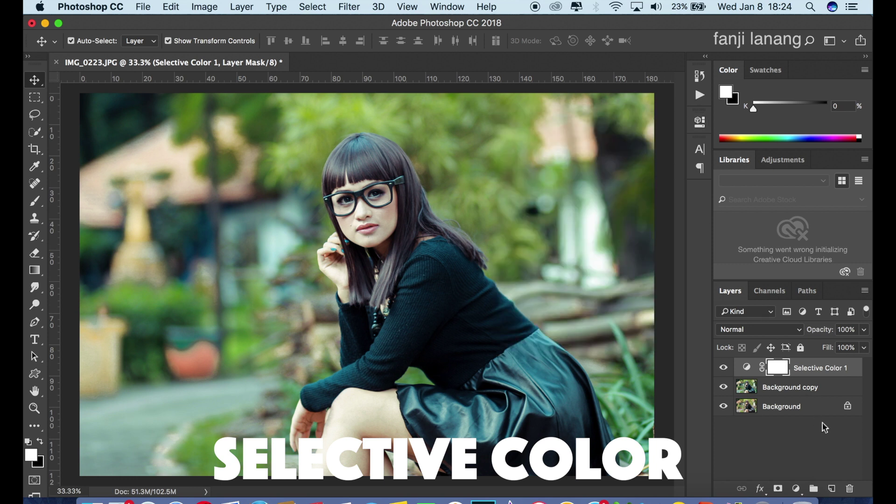
# Step: On a new Layer 1, stamp the signature brush preset at 150 px in white at bottom-left
pyautogui.click(831, 488)
pyautogui.click(36, 203)
pyautogui.click(92, 41)
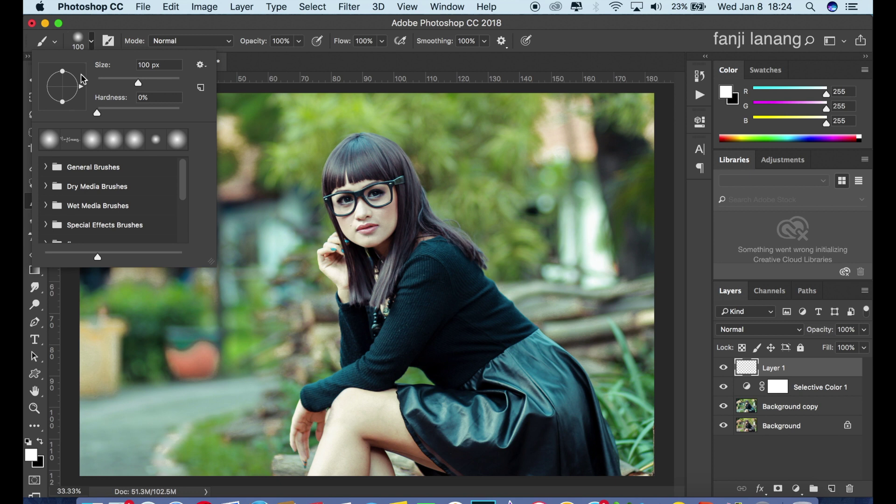
pyautogui.click(68, 140)
pyautogui.click(569, 47)
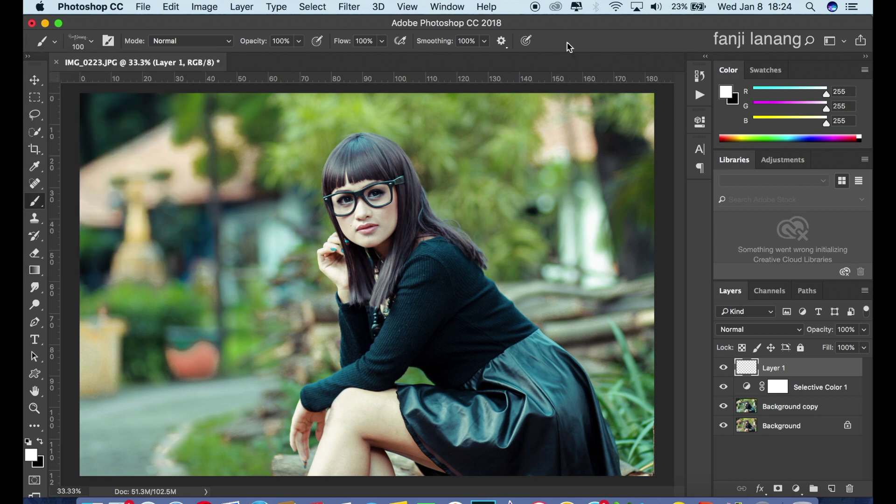
pyautogui.press(']')
pyautogui.press(']')
pyautogui.press(']')
pyautogui.press(']')
pyautogui.press(']')
pyautogui.press(']')
pyautogui.press(']')
pyautogui.press(']')
pyautogui.press(']')
pyautogui.click(127, 455)
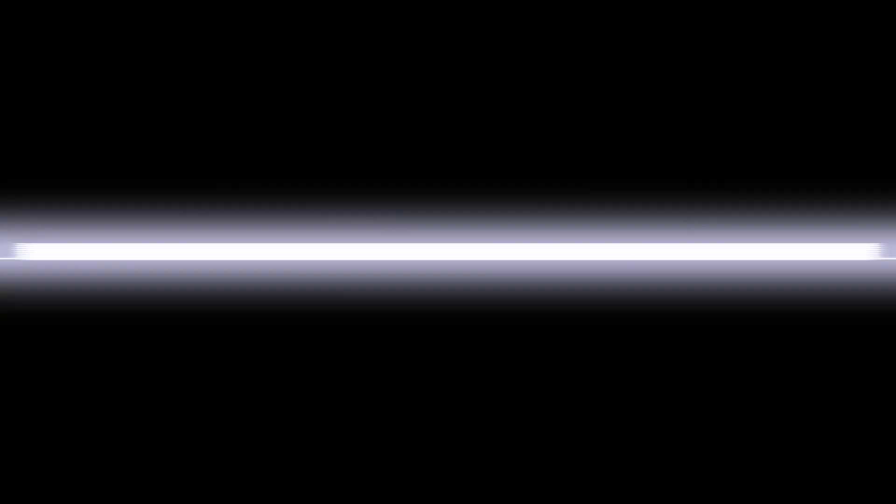